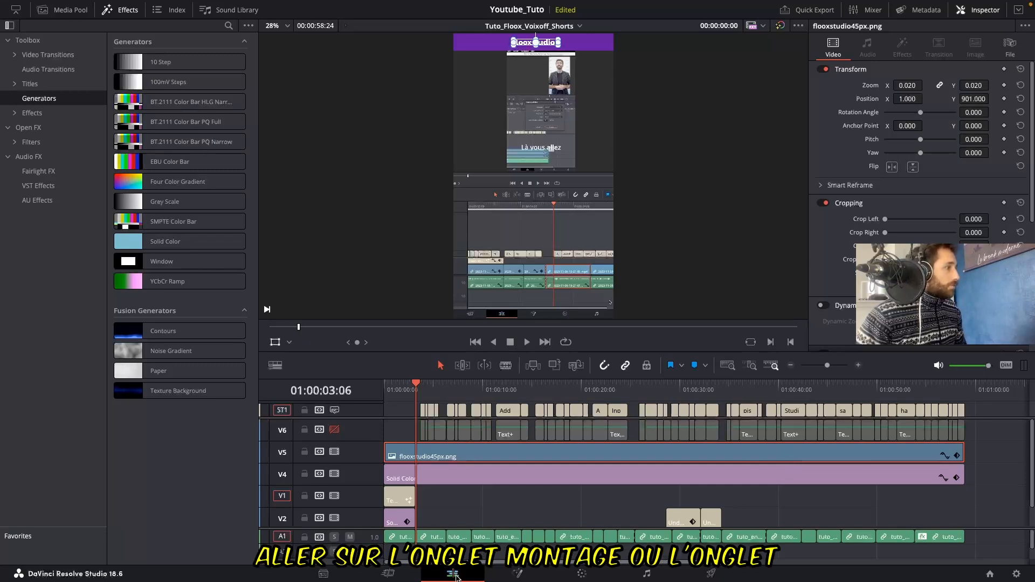
Look at the Fairlight page, return to the Edit page and open the Sound Library
left_click(649, 576)
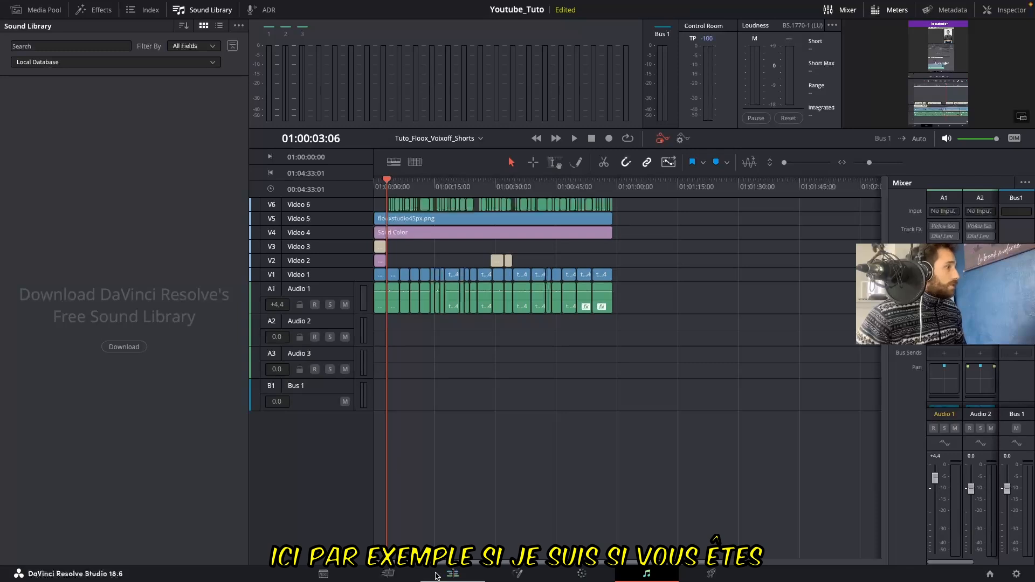
left_click(453, 575)
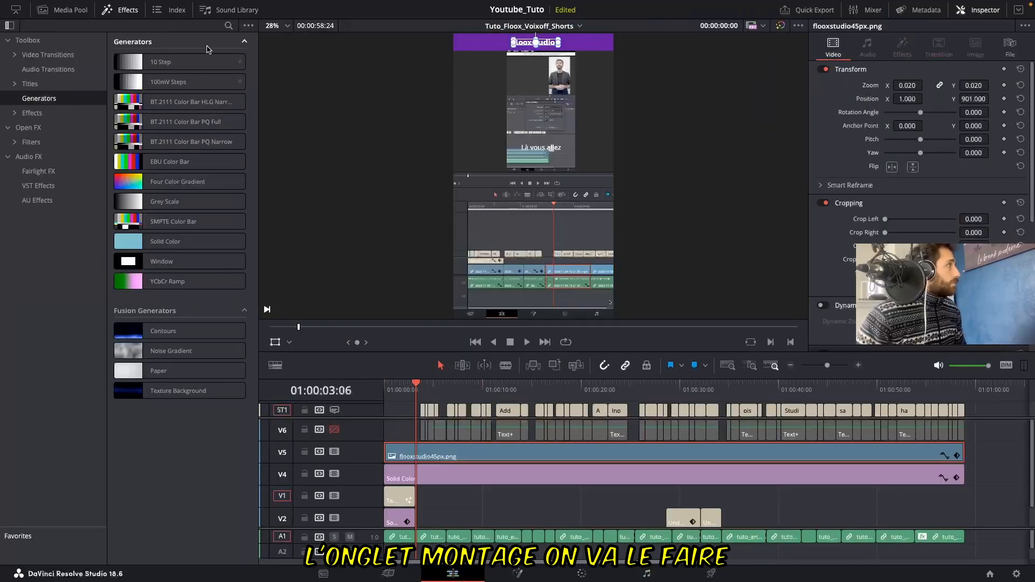
left_click(239, 10)
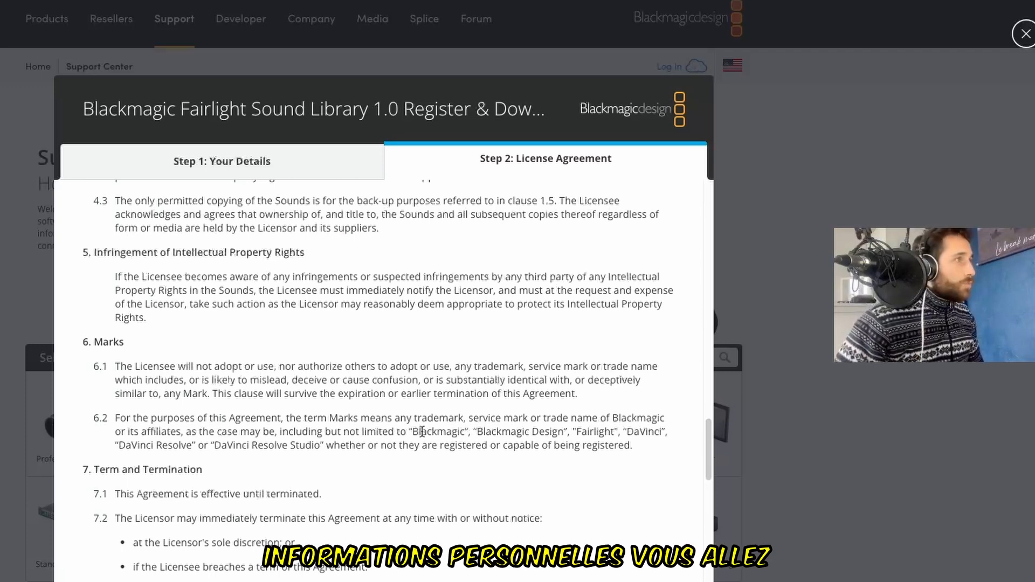
Read the Fairlight Sound Library 1.0 license agreement to its end, and register and download the library
scroll(421, 432, "down", 10)
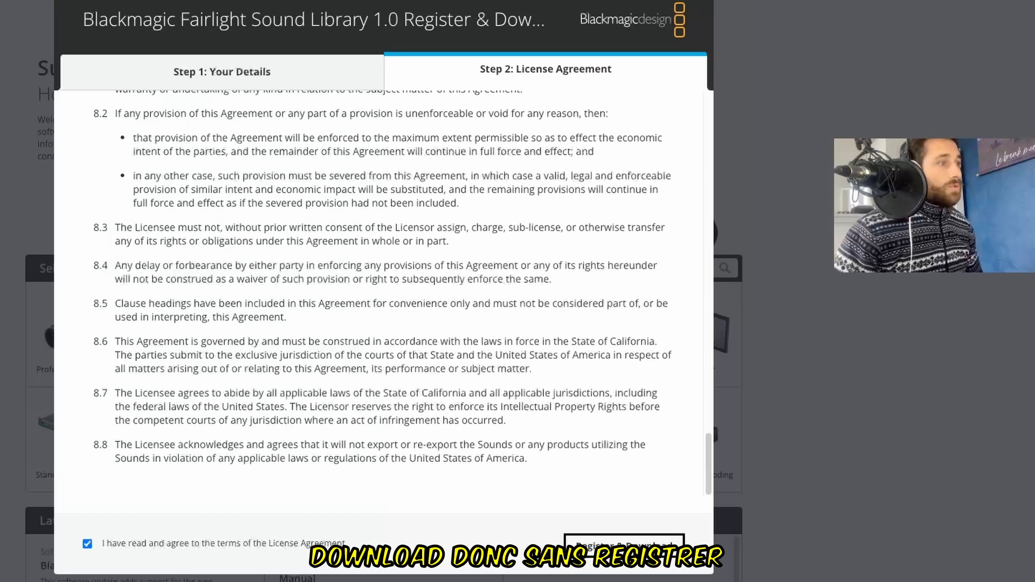
left_click(638, 556)
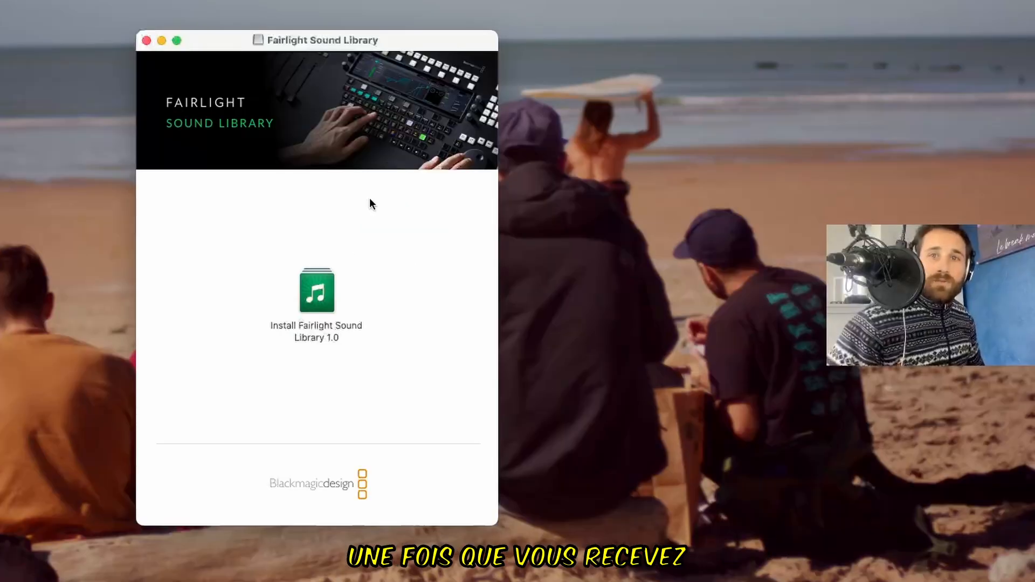
Launch the Fairlight Sound Library 1.0 installer, accept its licence and start the standard installation on Macintosh HD
double_click(327, 286)
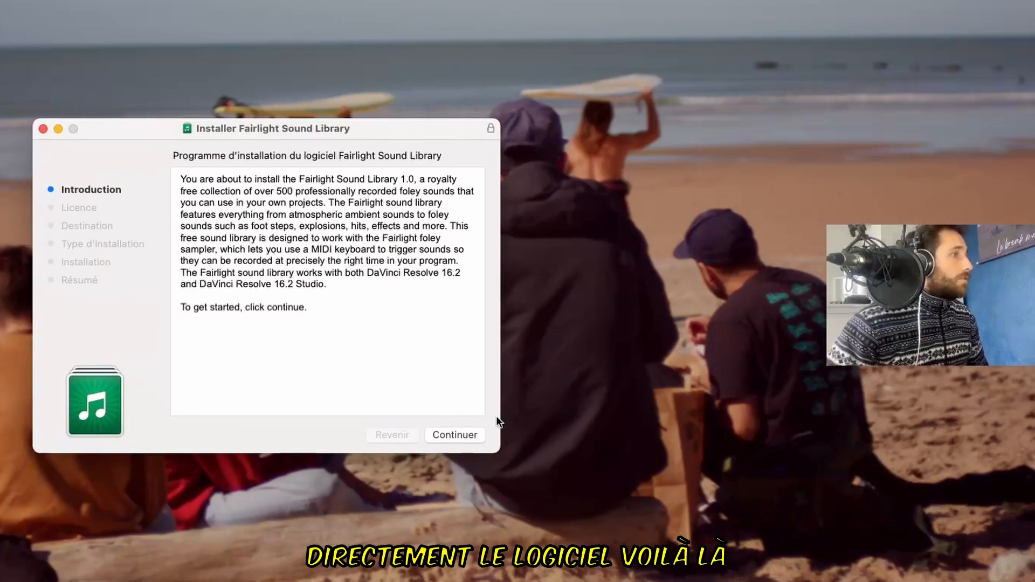
left_click(467, 435)
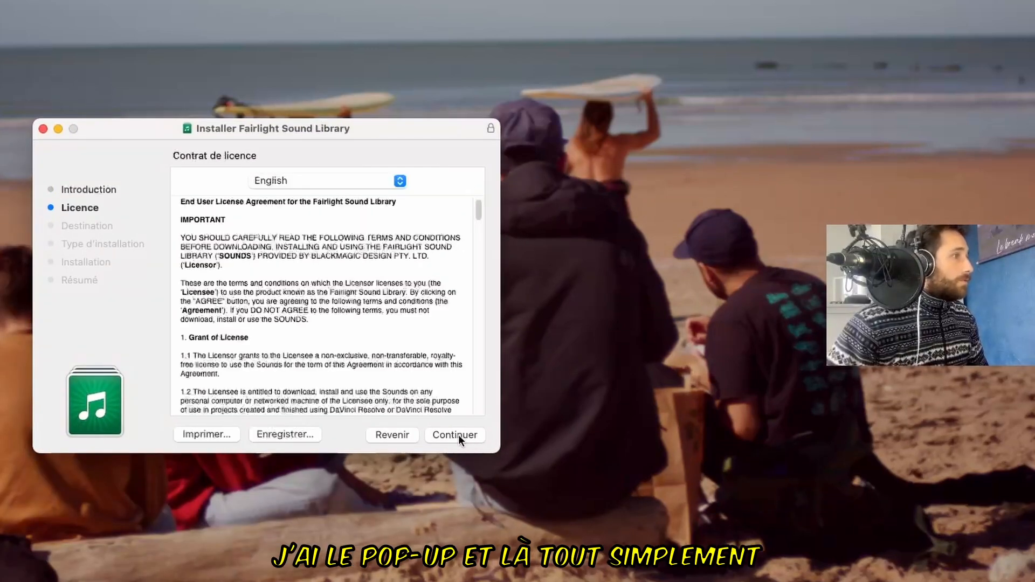
left_click(459, 435)
left_click(432, 332)
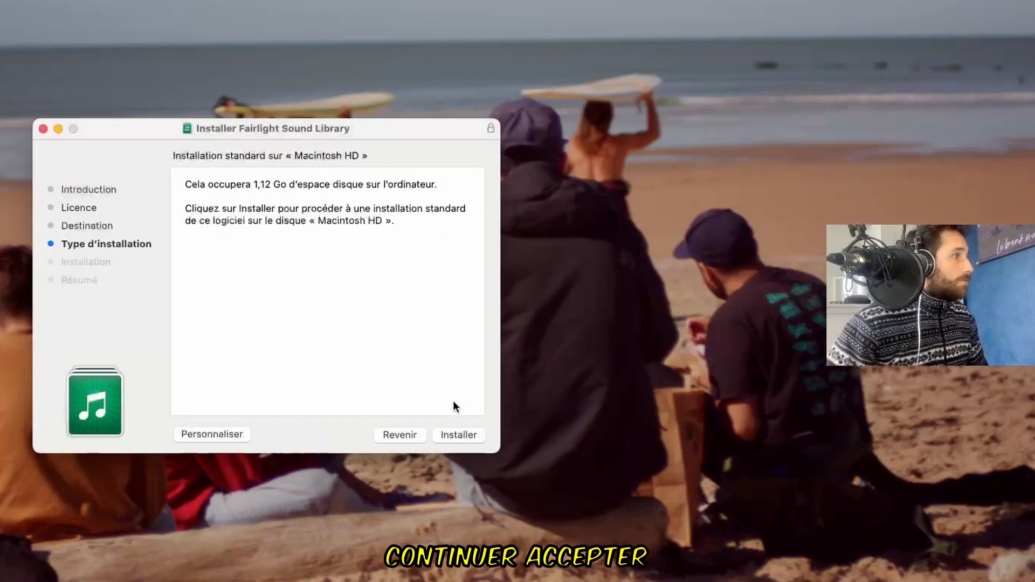
left_click(462, 436)
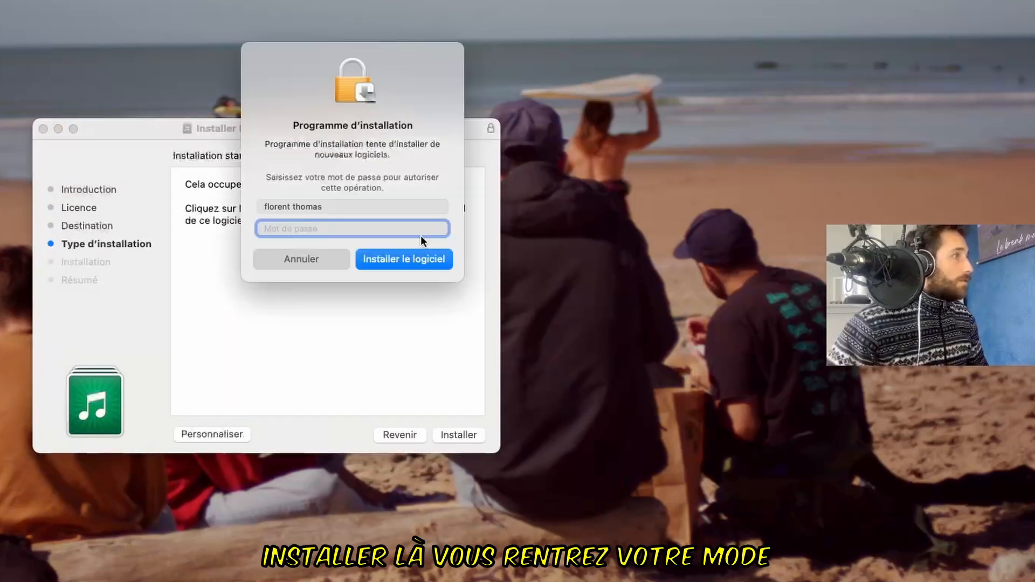
Authorize the installation by entering the computer account password
type("••••••")
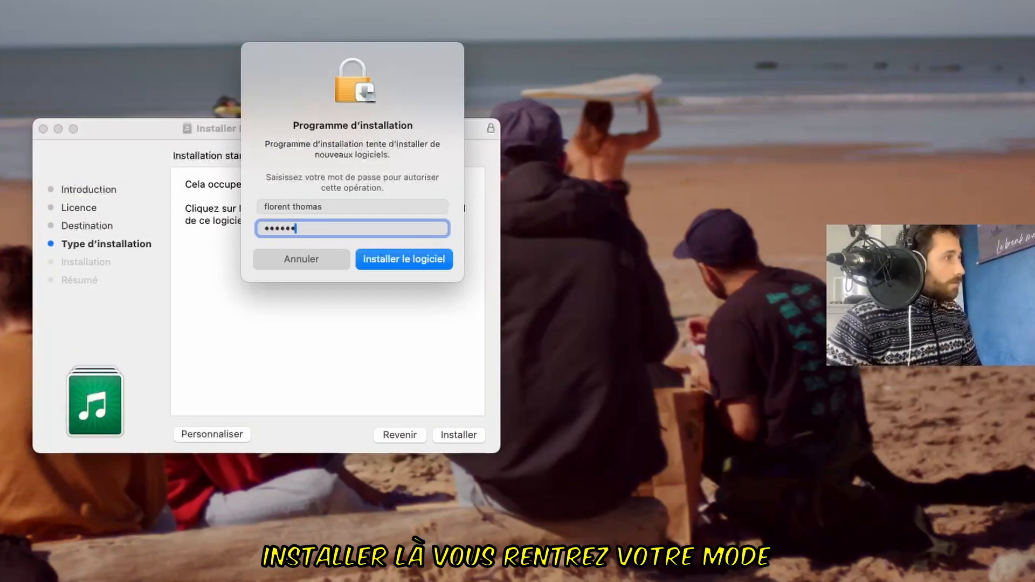
type("••")
key("Return")
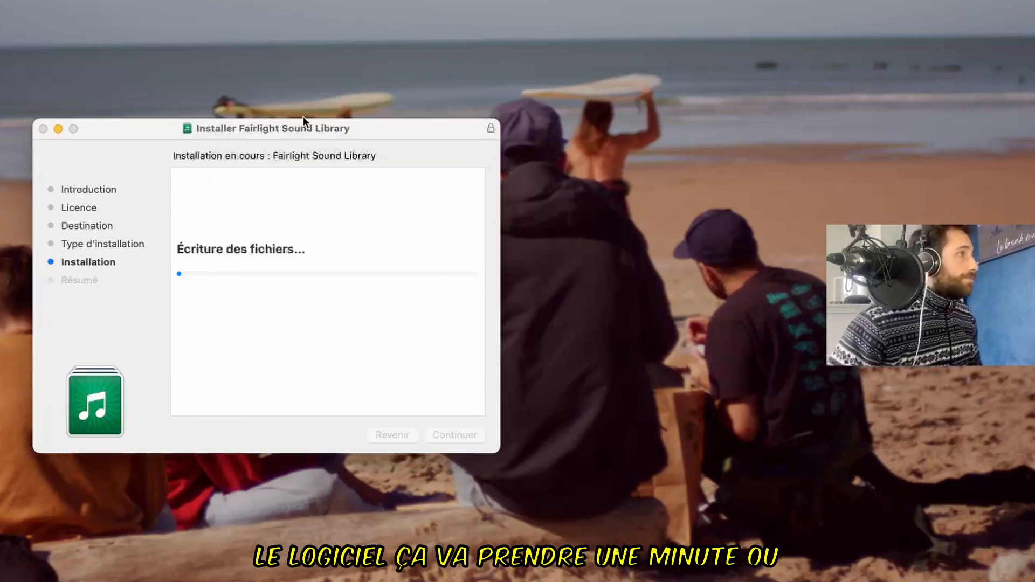
Close the finished Fairlight Sound Library installer and send its installation package to the trash
left_click_drag(305, 127, 430, 132)
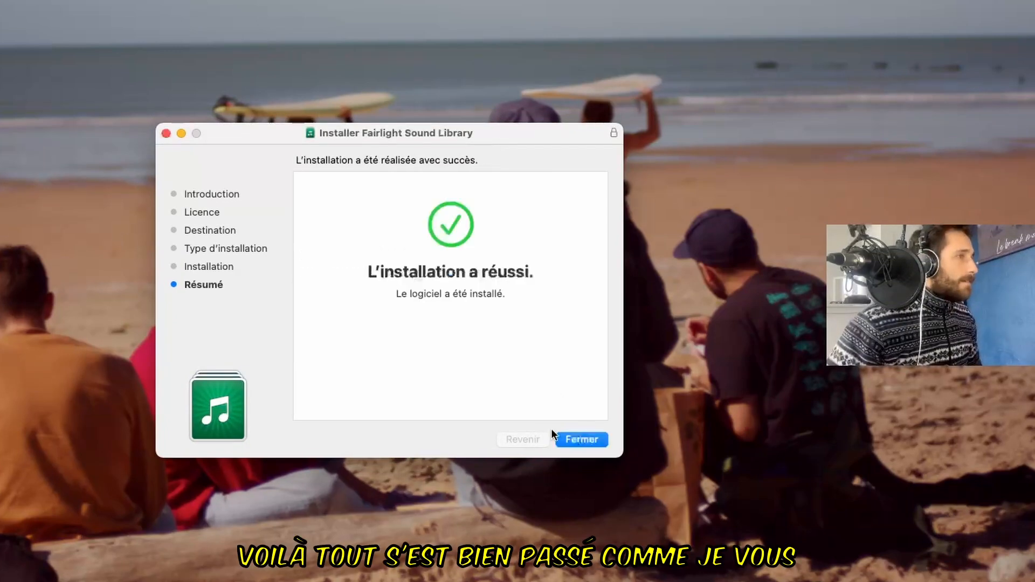
left_click_drag(477, 131, 449, 143)
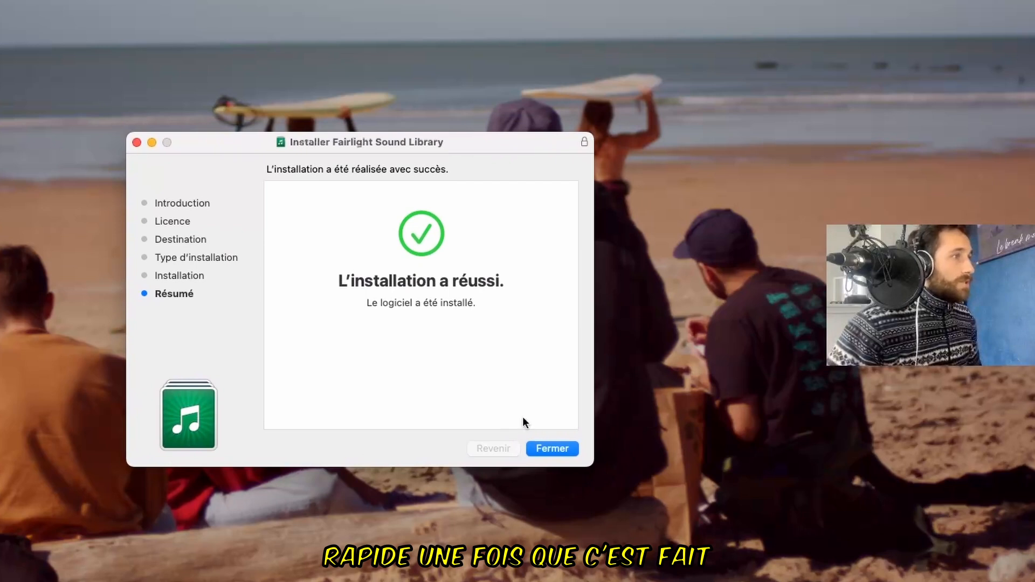
left_click(557, 449)
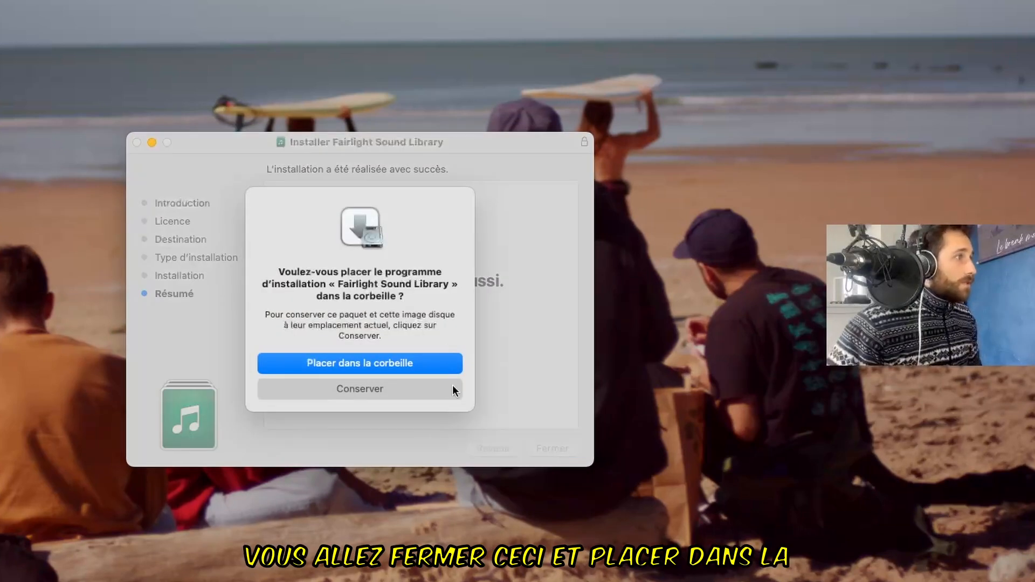
left_click(432, 363)
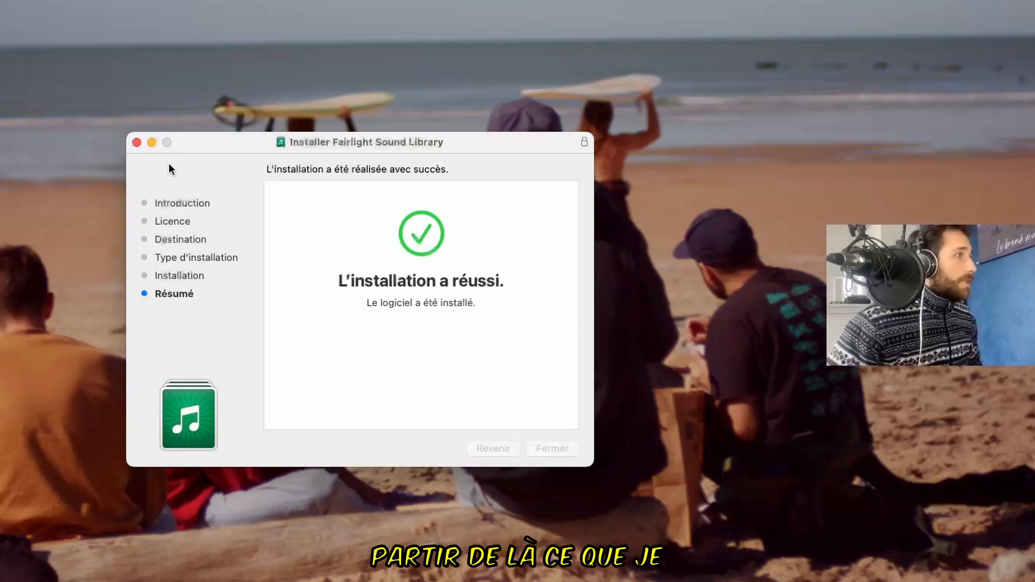
left_click(137, 143)
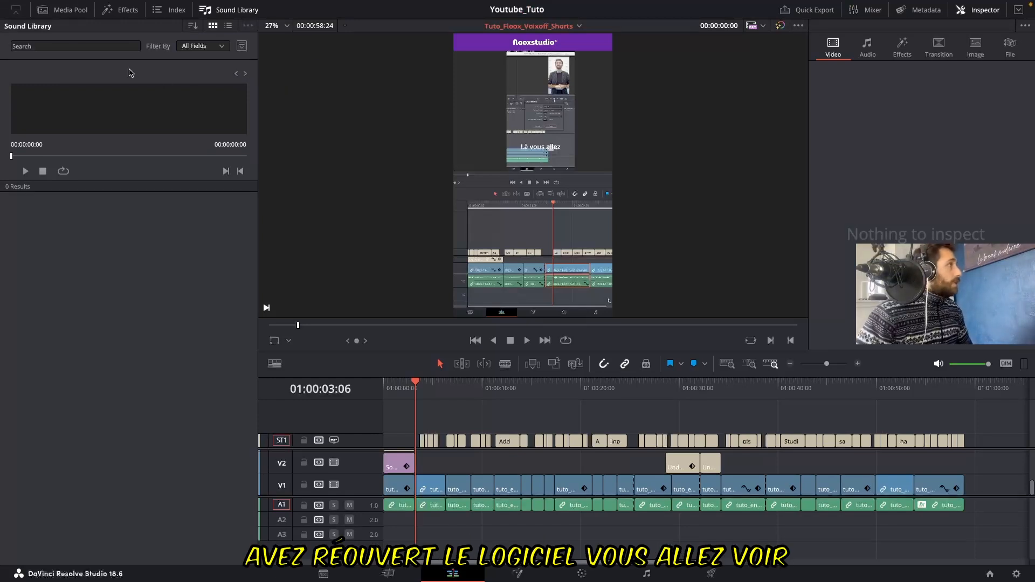
Open the Sound Library in DaVinci Resolve and show its library selector
left_click(233, 10)
left_click(235, 11)
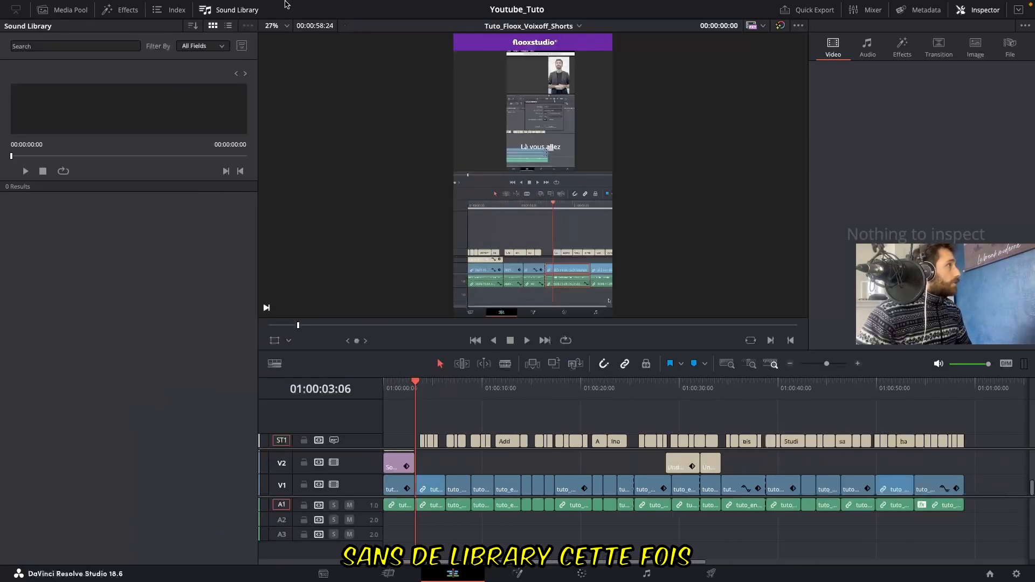
left_click(241, 48)
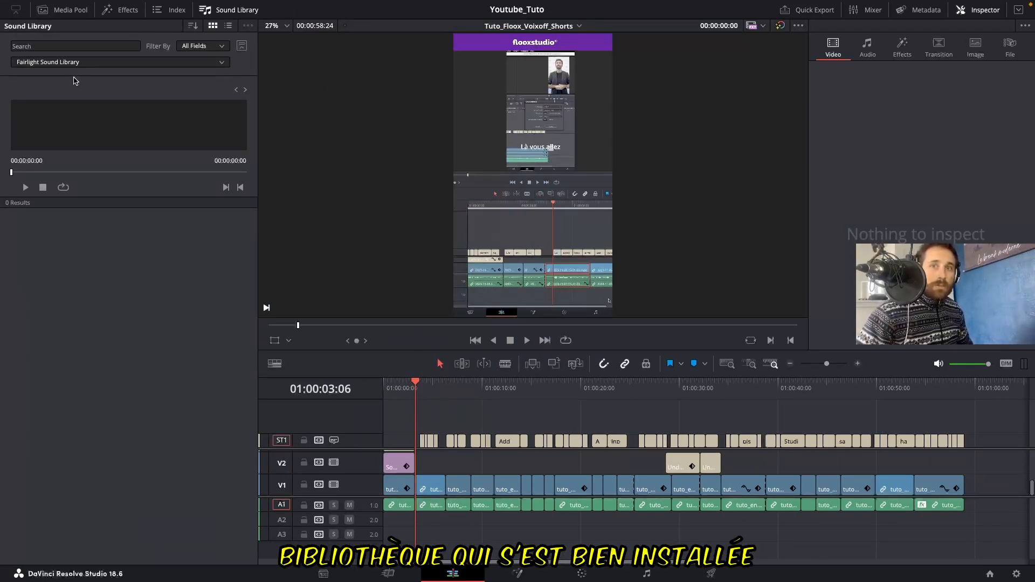
Switch the sound source to Local Database and return it to Fairlight Sound Library
left_click(106, 64)
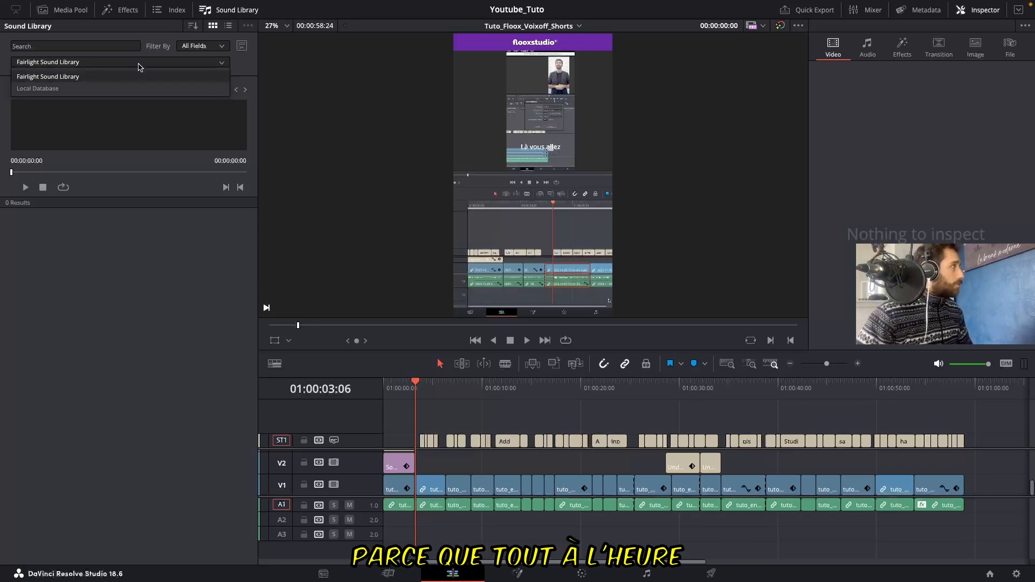
left_click(108, 87)
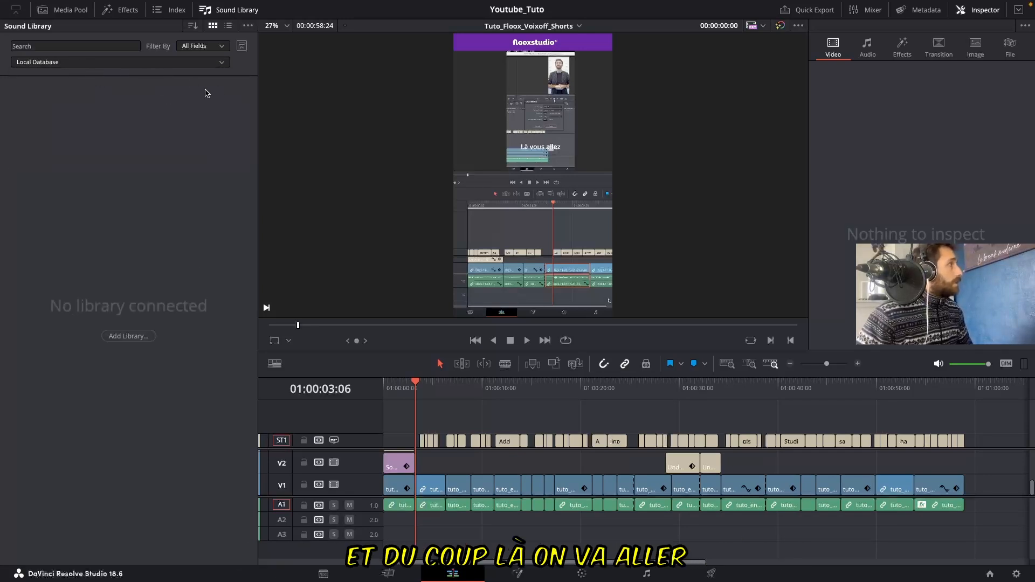
left_click(223, 63)
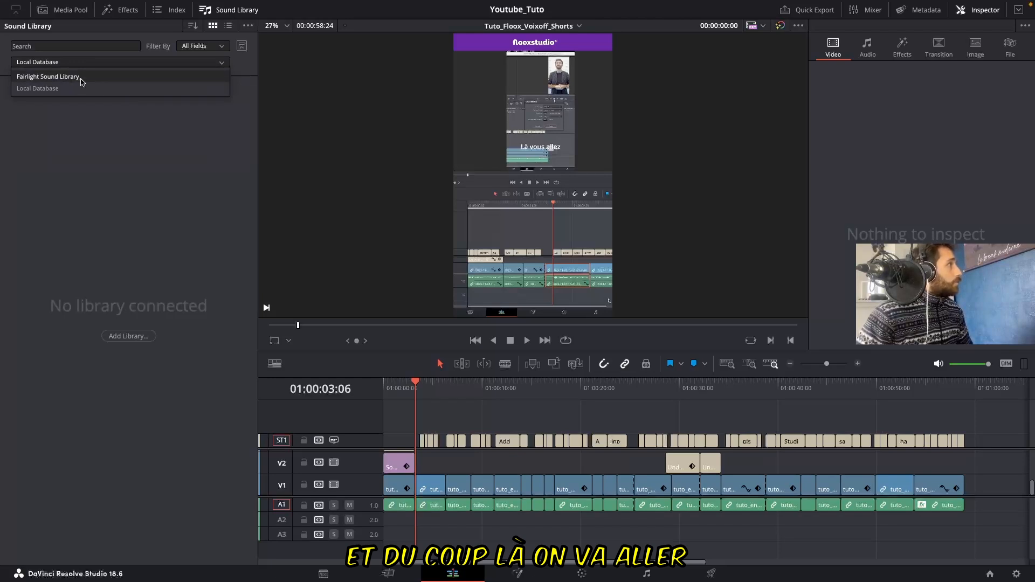
left_click(226, 64)
left_click(220, 67)
left_click(75, 77)
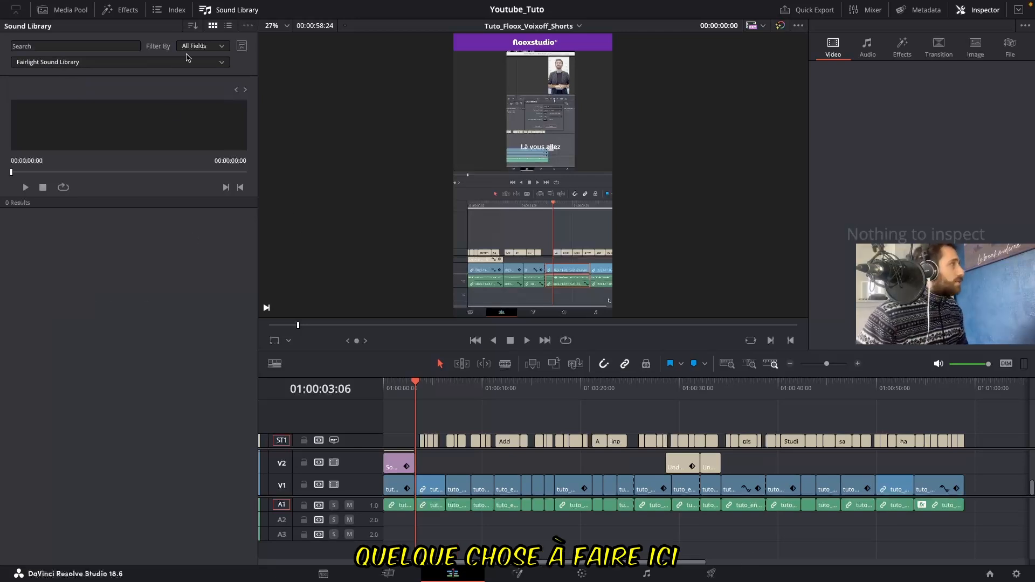
Search the Fairlight Sound Library for "***" to list all its sounds
left_click(63, 45)
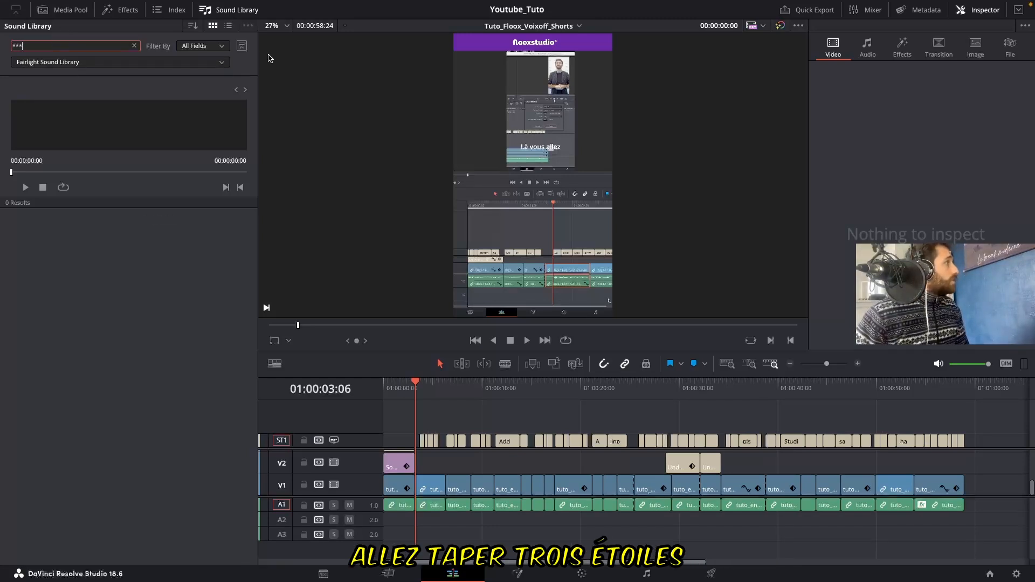
type("***")
key("Return")
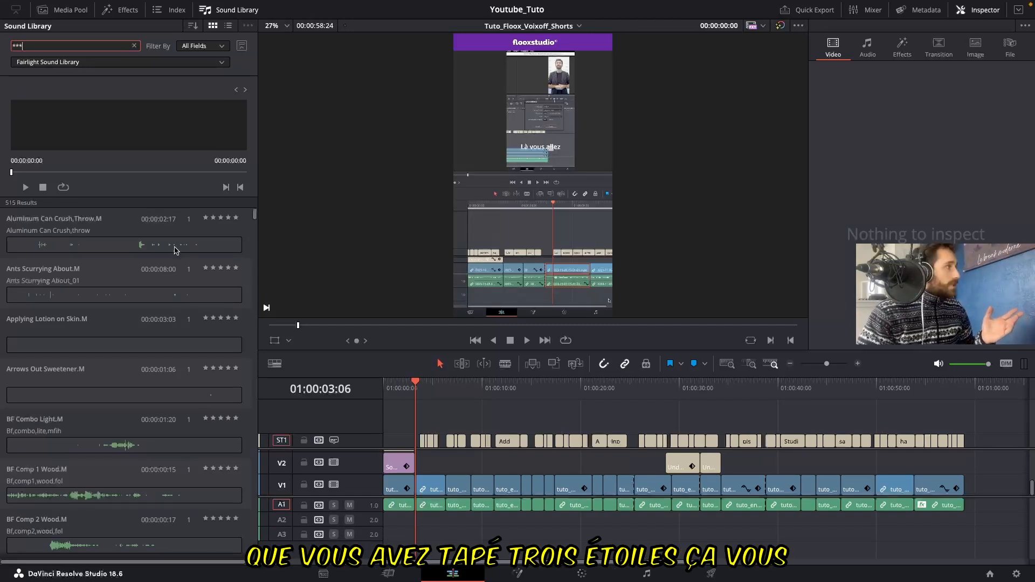
Browse the listed sound effects to examine what the installed library offers
scroll(185, 411, "down", 5)
scroll(185, 411, "down", 15)
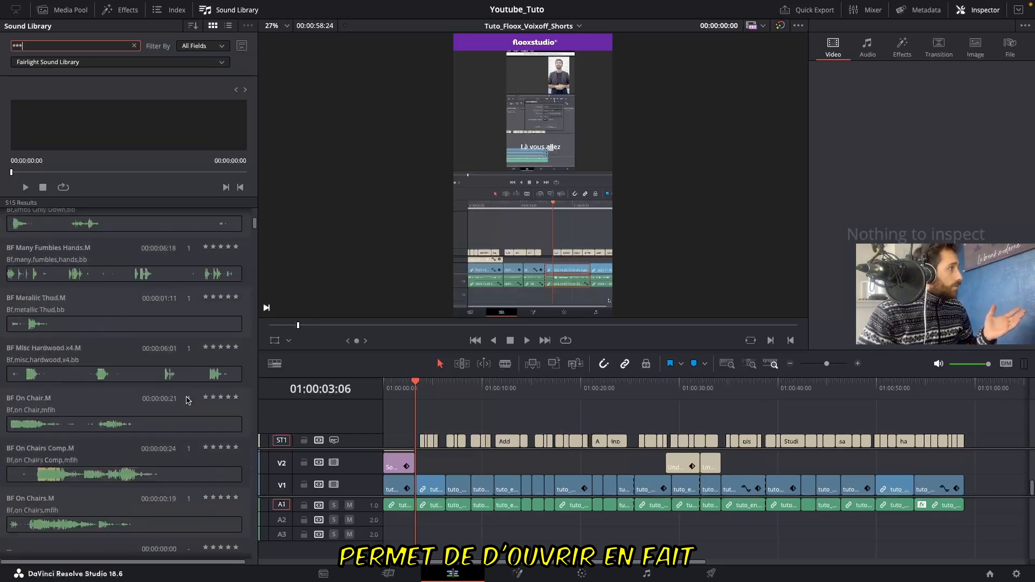
scroll(186, 398, "down", 15)
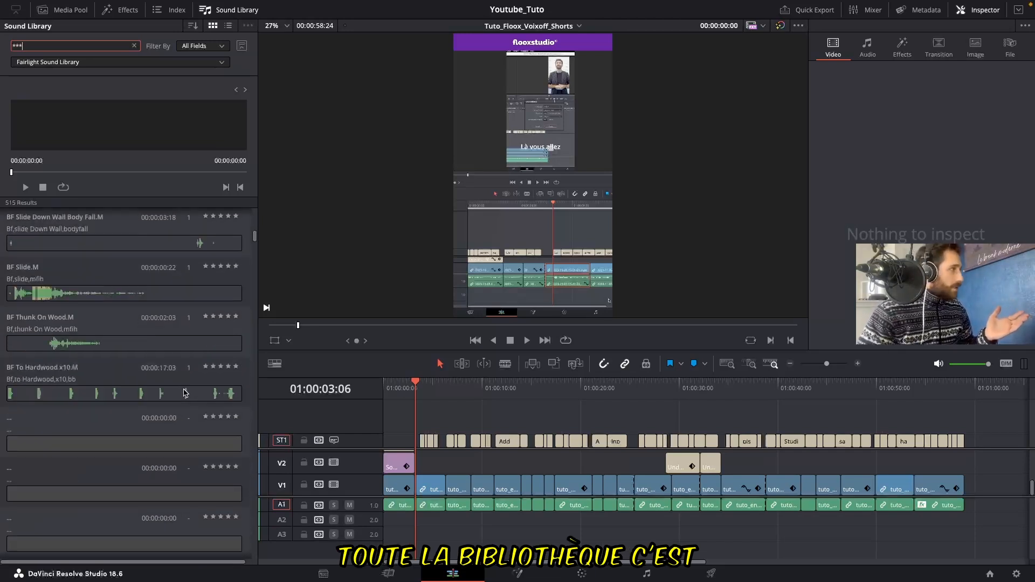
scroll(181, 388, "down", 15)
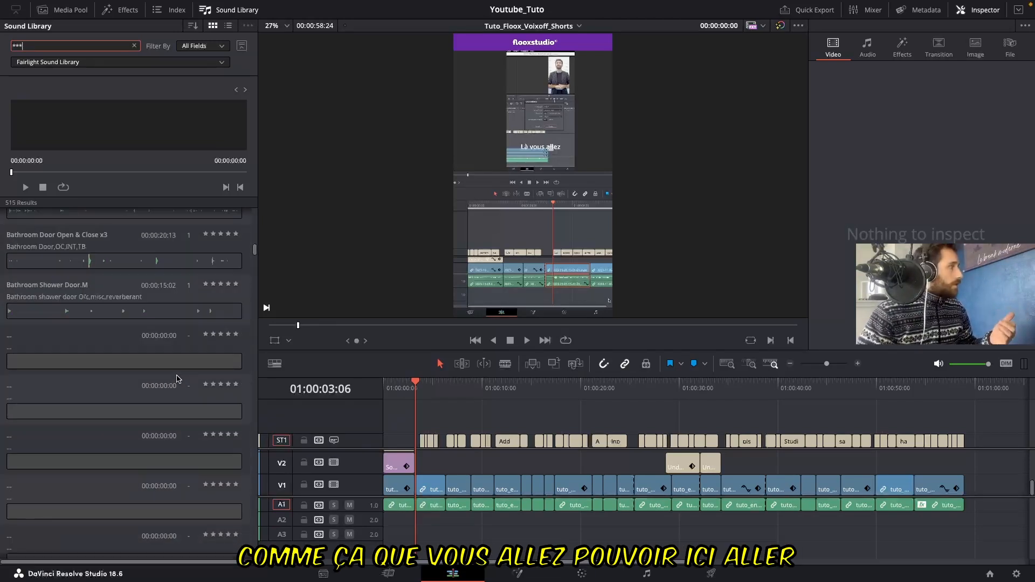
scroll(179, 383, "down", 15)
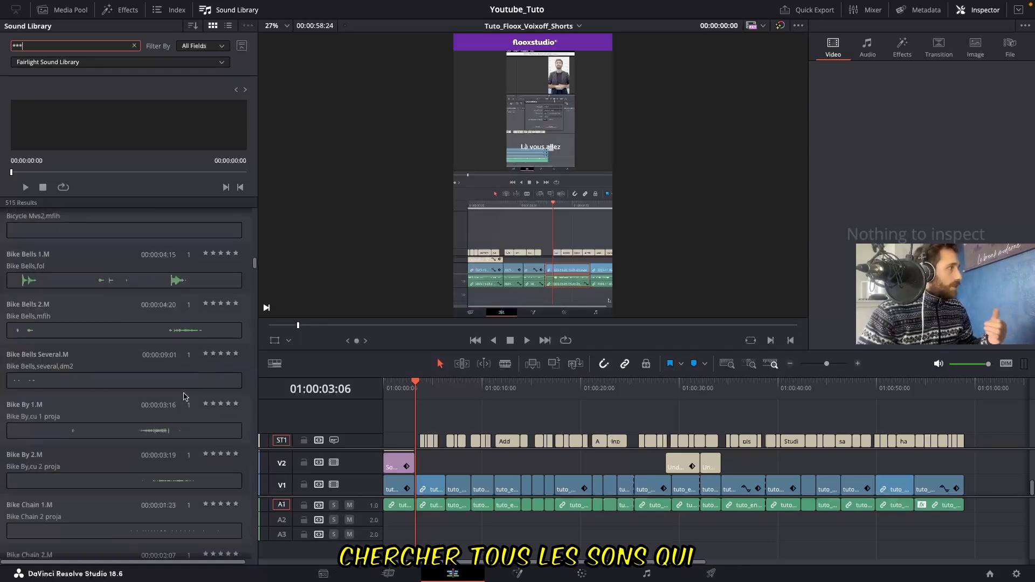
scroll(123, 410, "down", 15)
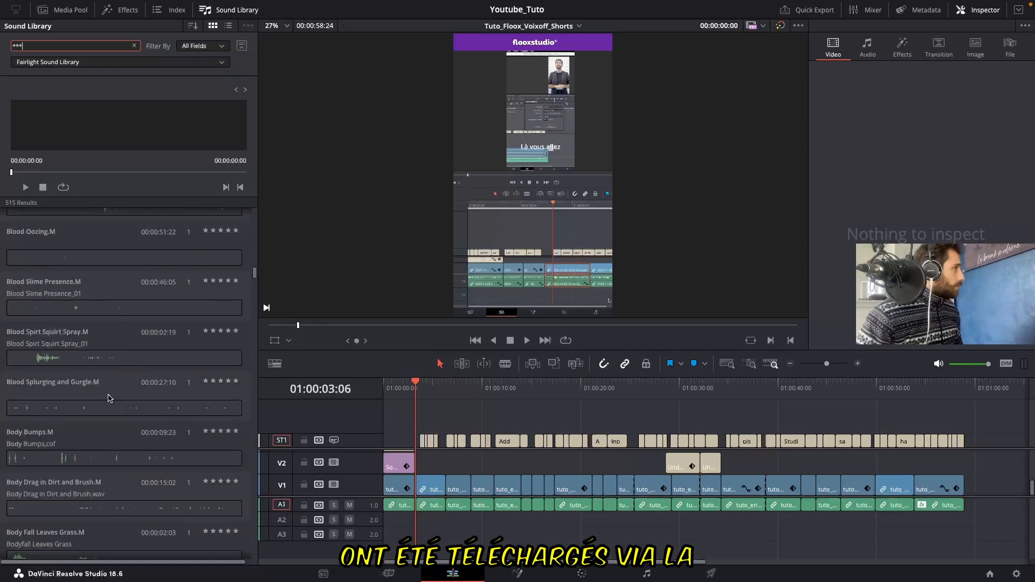
scroll(125, 386, "down", 15)
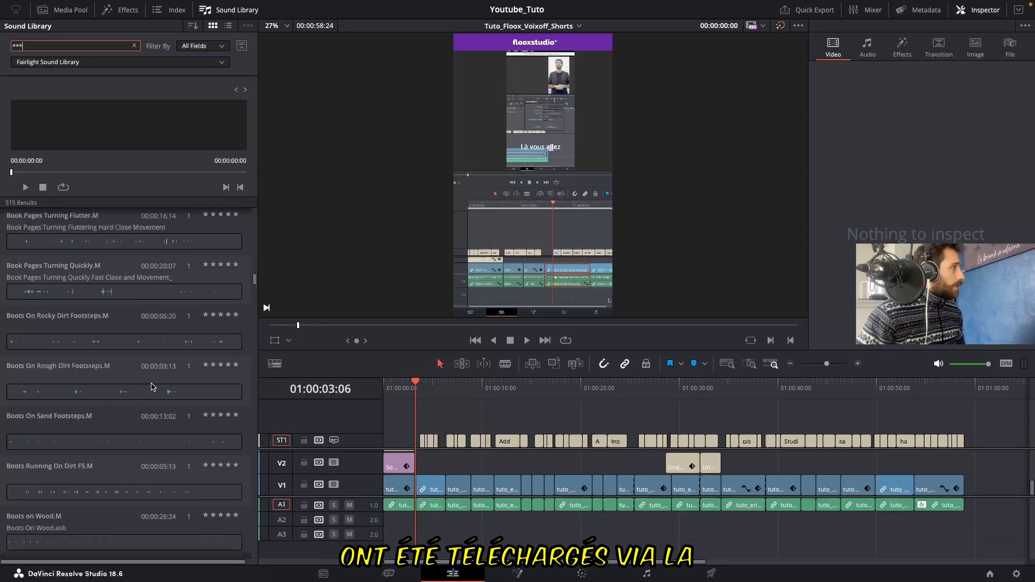
scroll(161, 410, "down", 15)
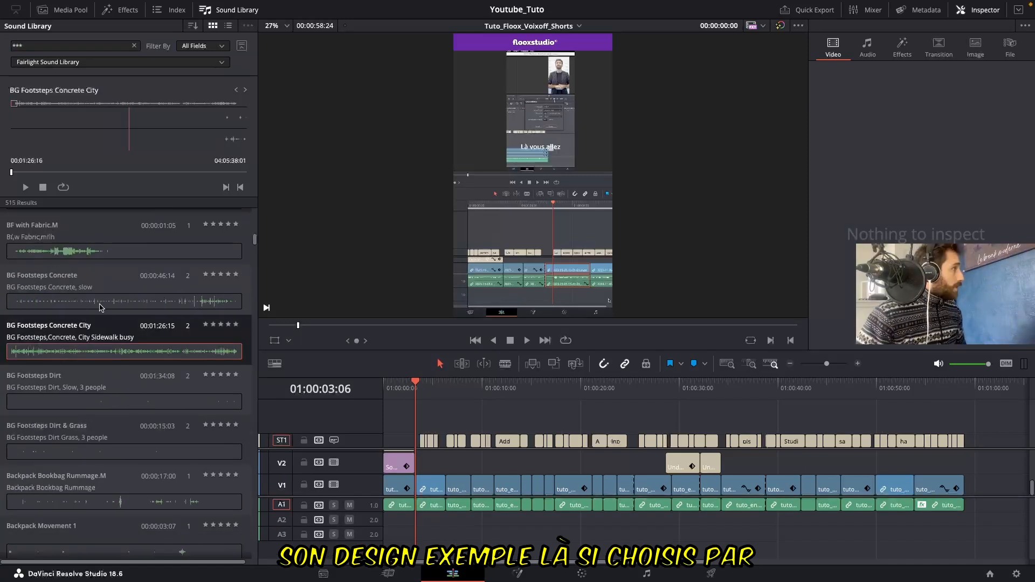
Load the BG Footsteps Concrete City sound and place it on audio track A3 at the start of the timeline
left_click(102, 303)
left_click(88, 347)
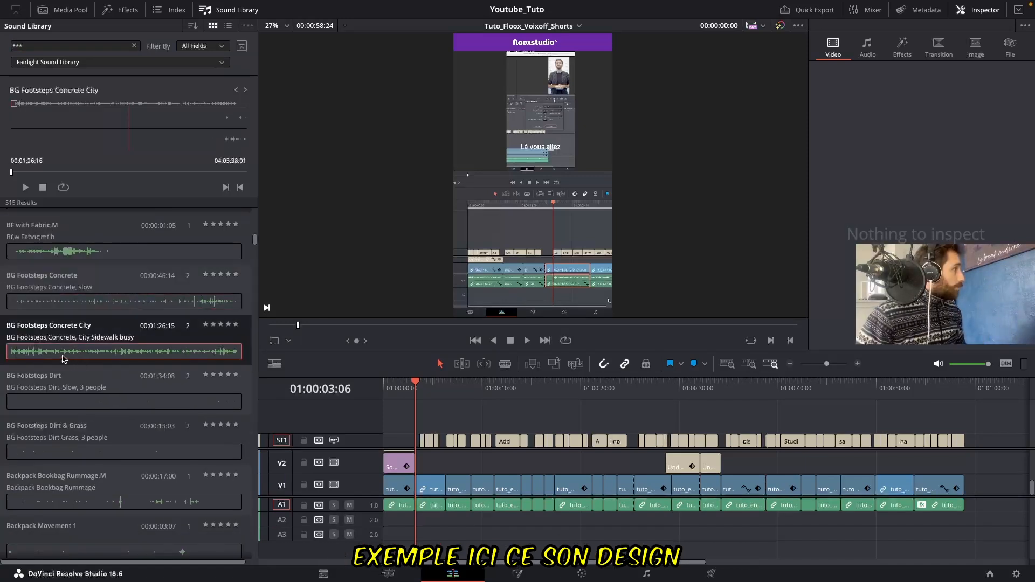
left_click_drag(62, 356, 384, 535)
left_click_drag(386, 535, 388, 535)
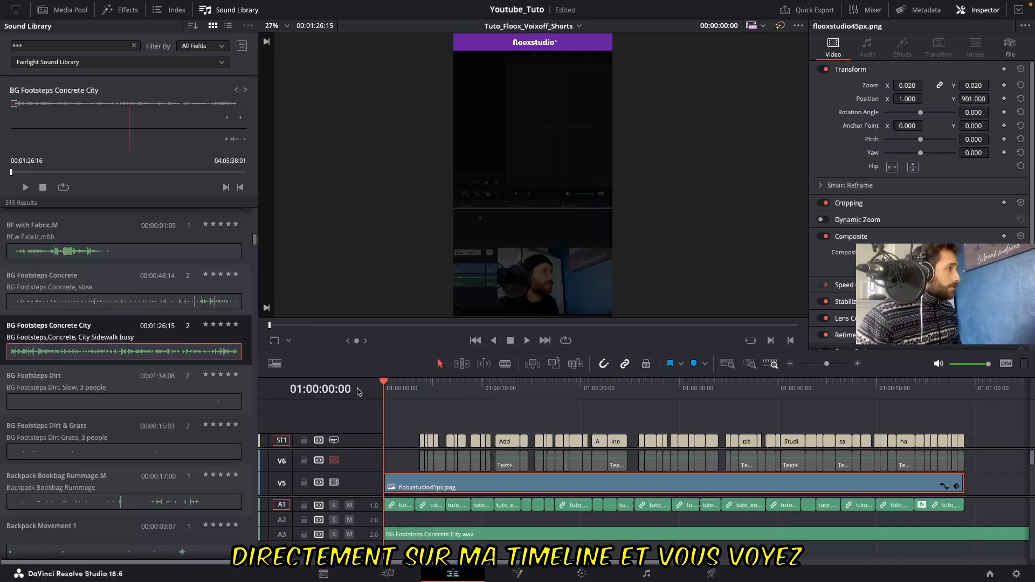
Play the opening of the timeline to check the added footsteps sound, and return to the beginning of the sound list
key("space")
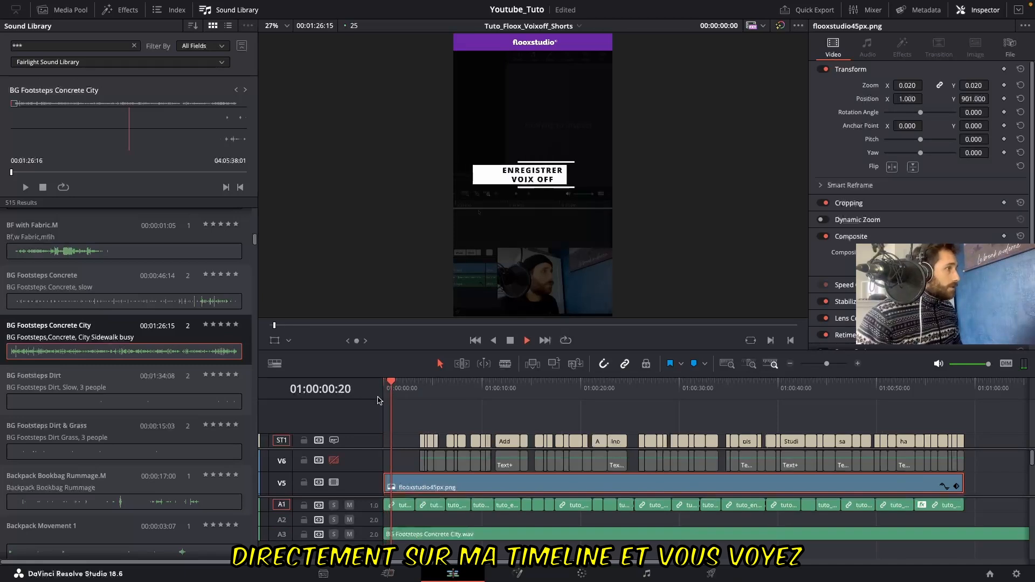
key("space")
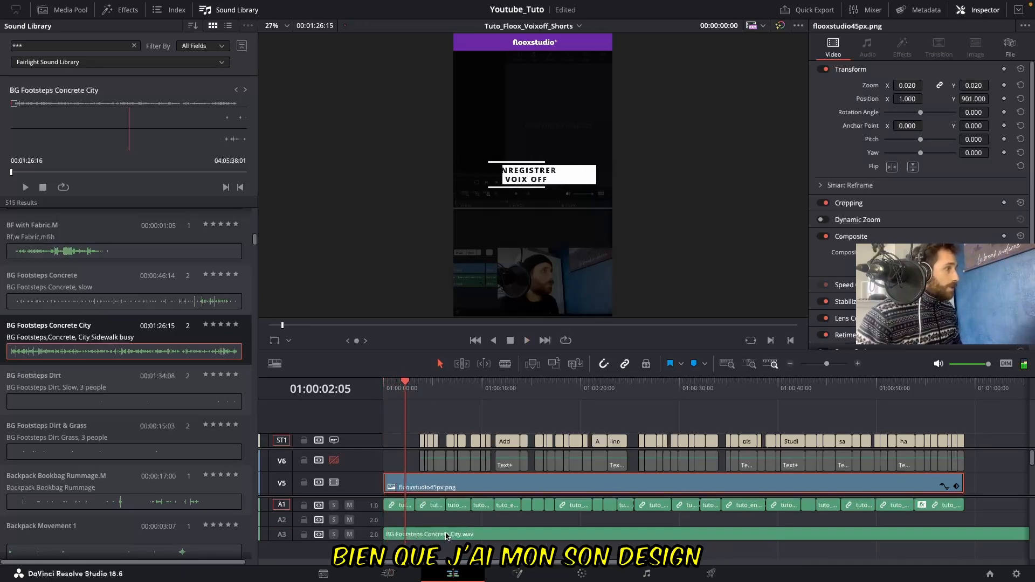
left_click(446, 537)
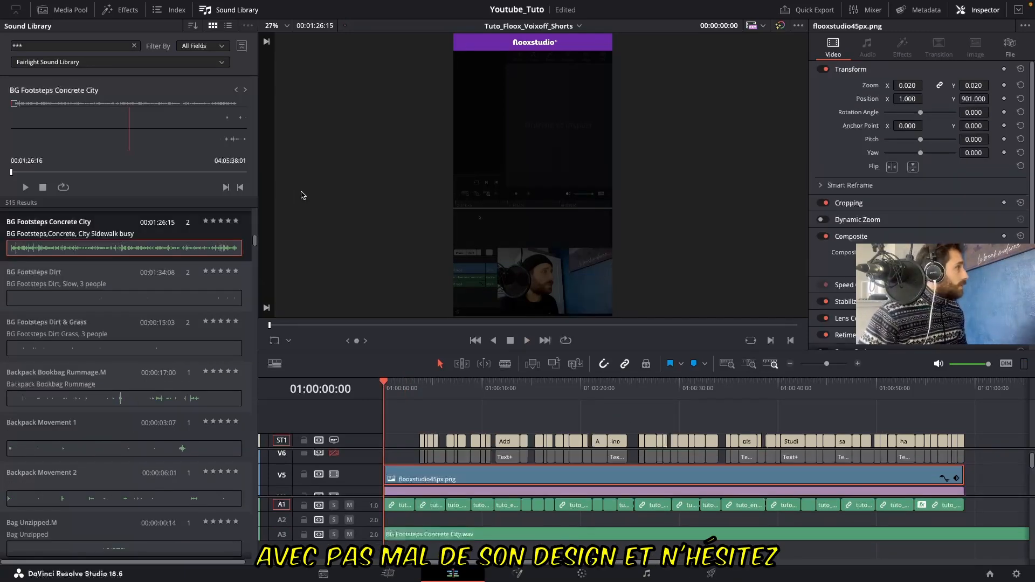
left_click_drag(256, 242, 256, 201)
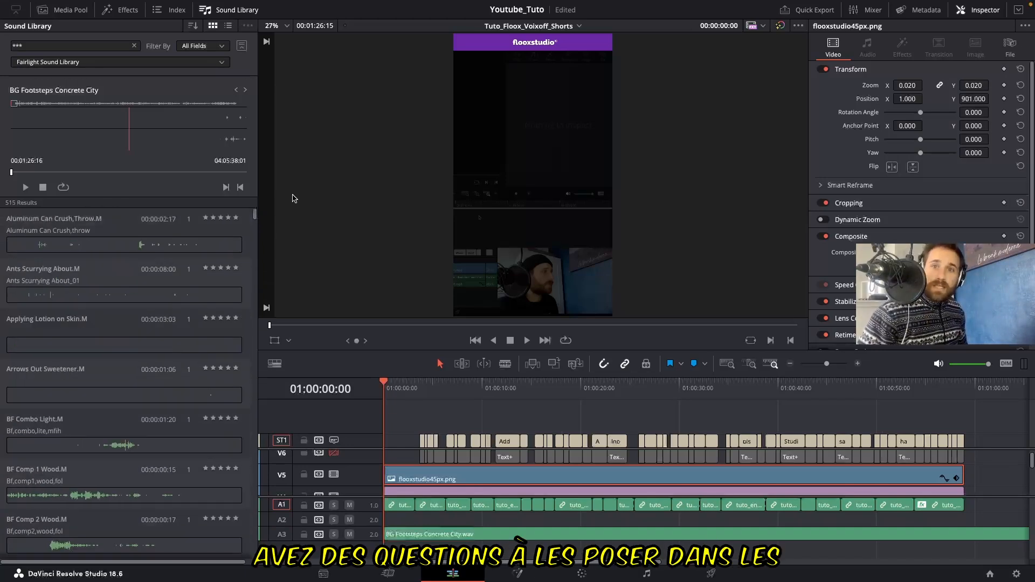